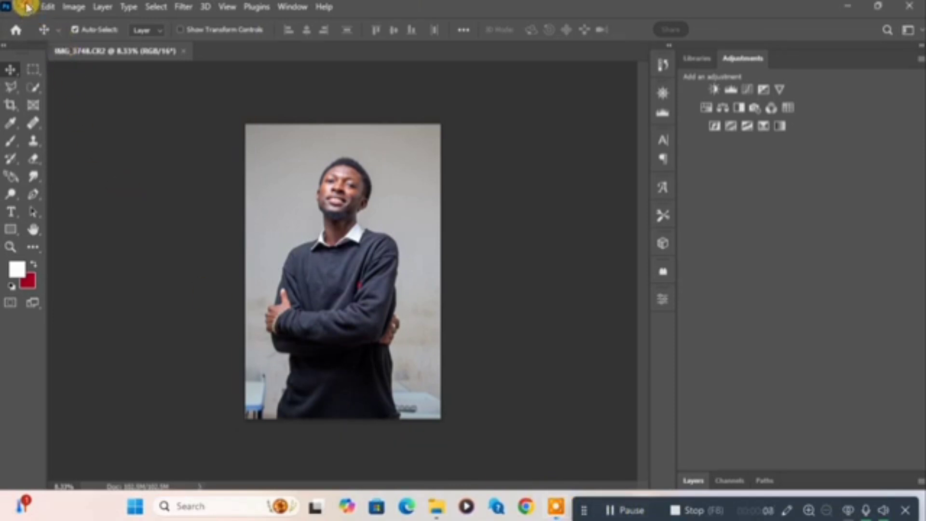
{"action": "left_click", "coordinate": [27, 7]}
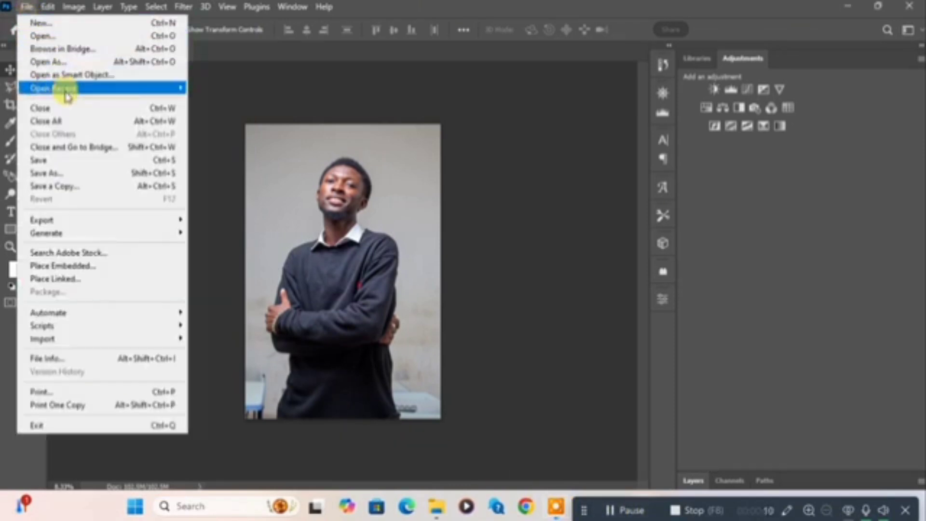
{"action": "left_click", "coordinate": [42, 37]}
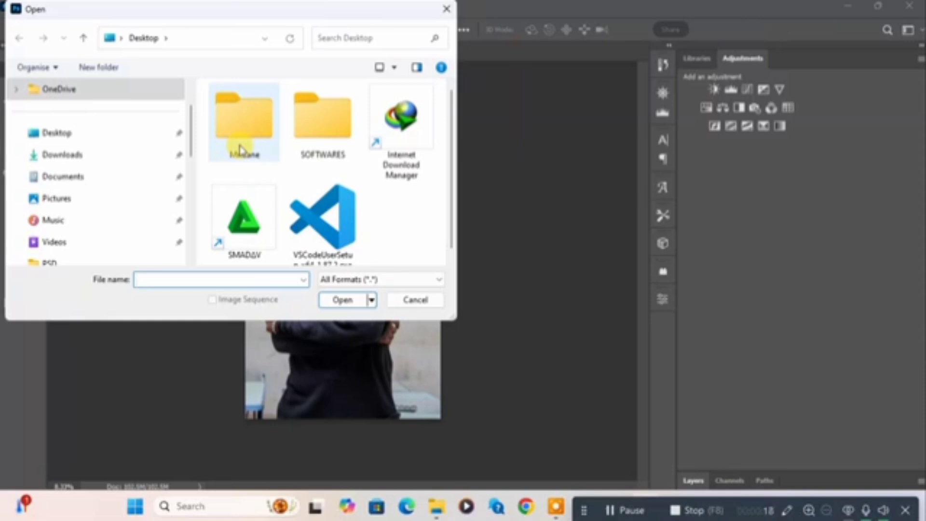
{"action": "left_click", "coordinate": [448, 10]}
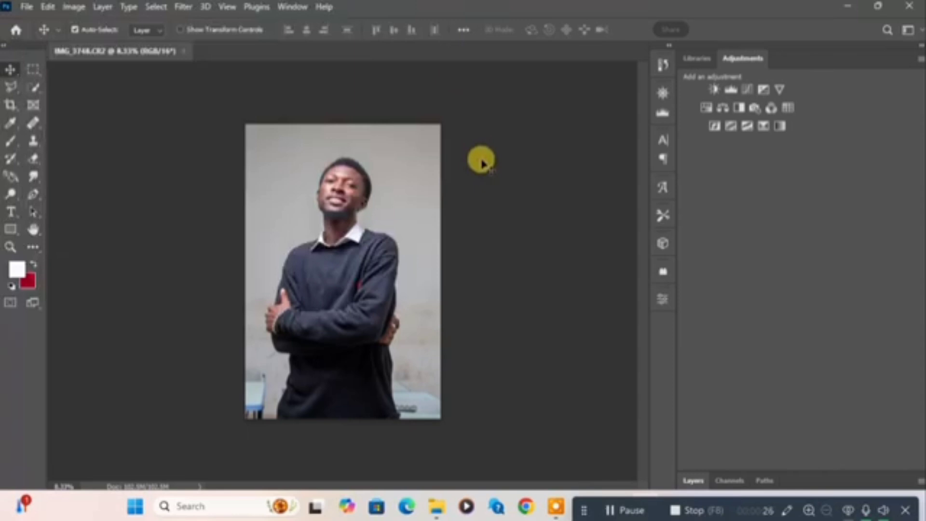
Duplicate the Background layer of the portrait and hide the original Background layer
{"action": "key", "text": "ctrl+0"}
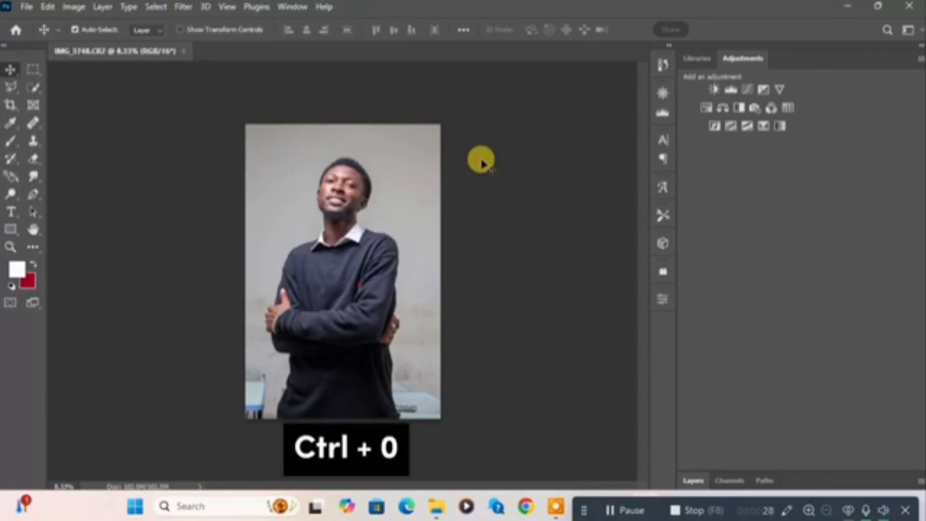
{"action": "key", "text": "ctrl+0"}
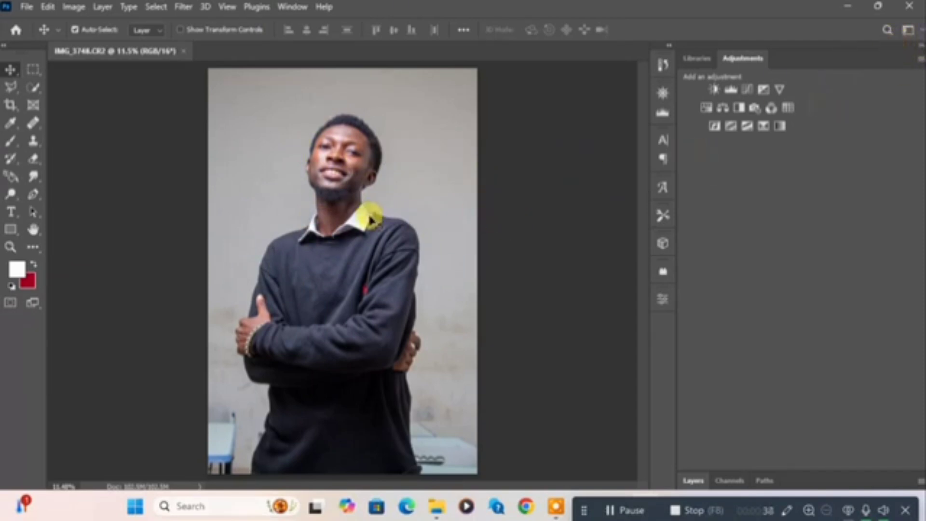
{"action": "left_click", "coordinate": [917, 46]}
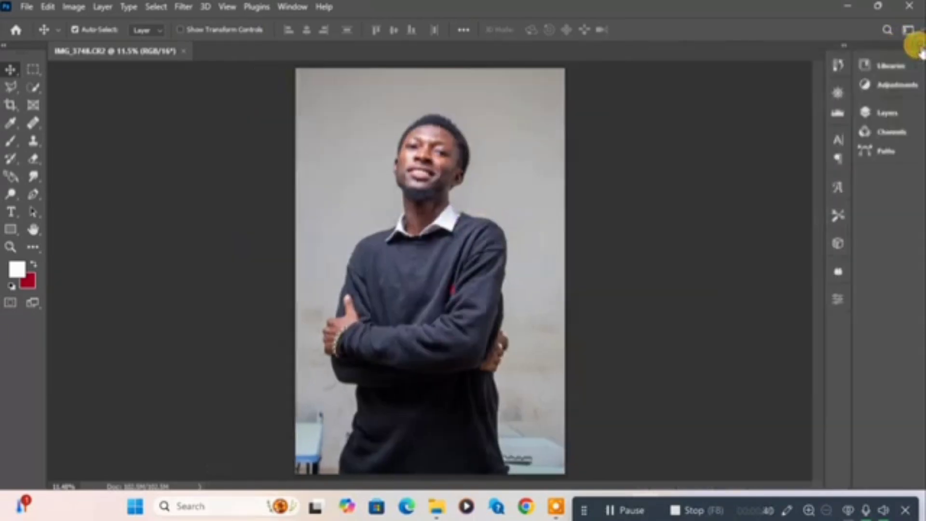
{"action": "left_click", "coordinate": [882, 113]}
{"action": "left_click", "coordinate": [919, 46]}
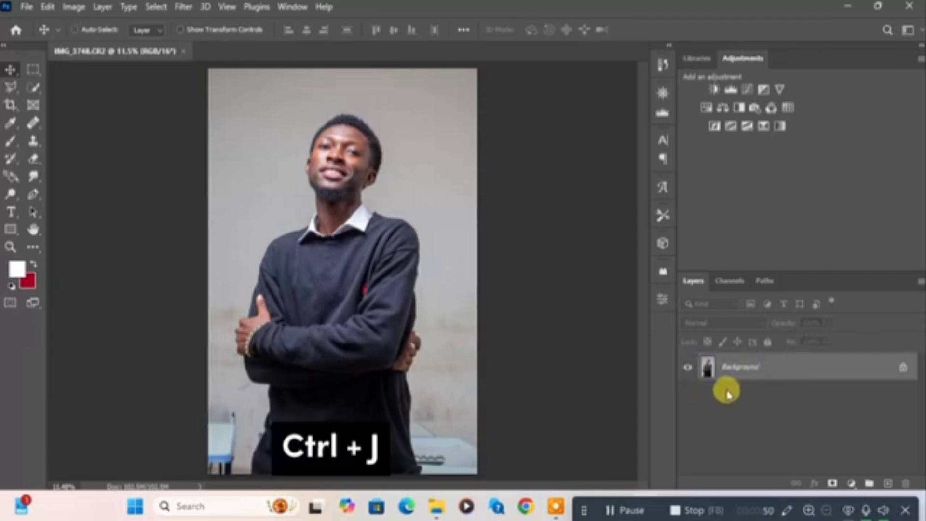
{"action": "key", "text": "ctrl+j"}
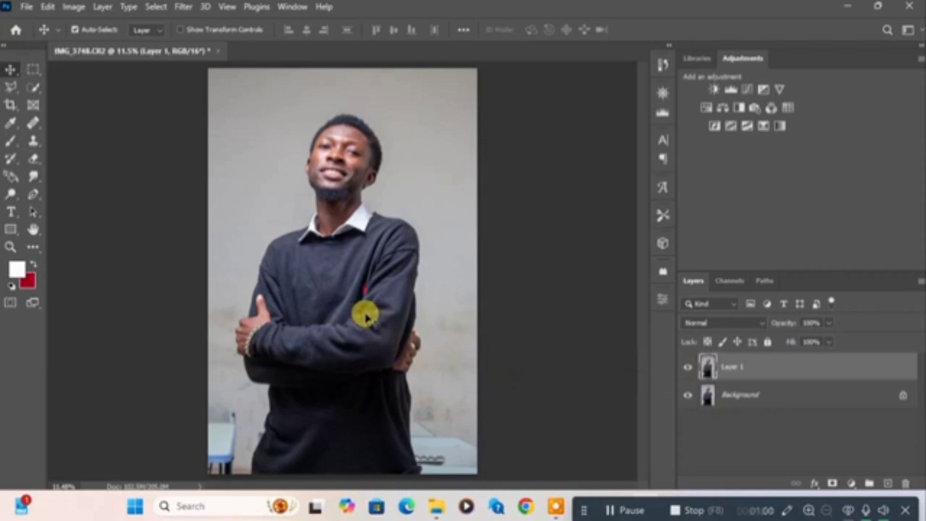
{"action": "left_click", "coordinate": [688, 396]}
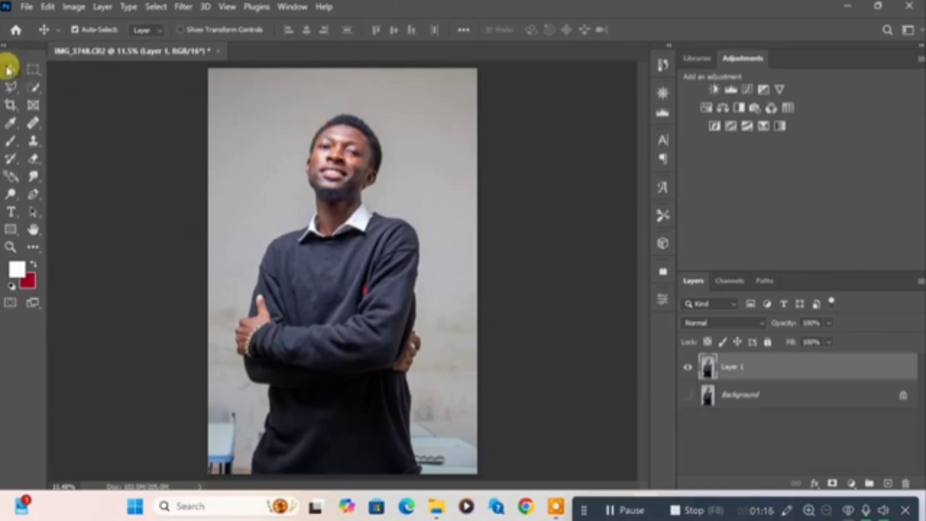
Draw a closed, loose Polygonal Lasso selection around the man, from the photo's bottom edge up over his head and back down
{"action": "left_click", "coordinate": [17, 92]}
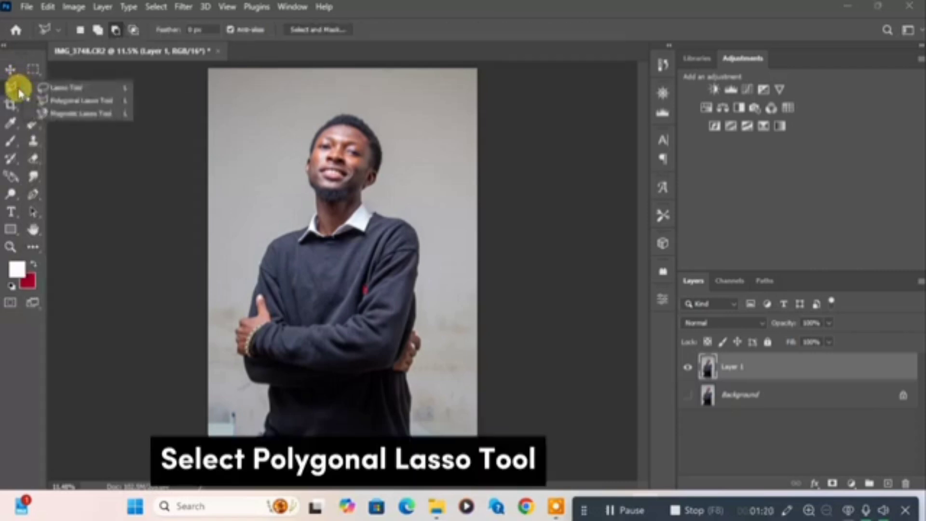
{"action": "left_click", "coordinate": [44, 102]}
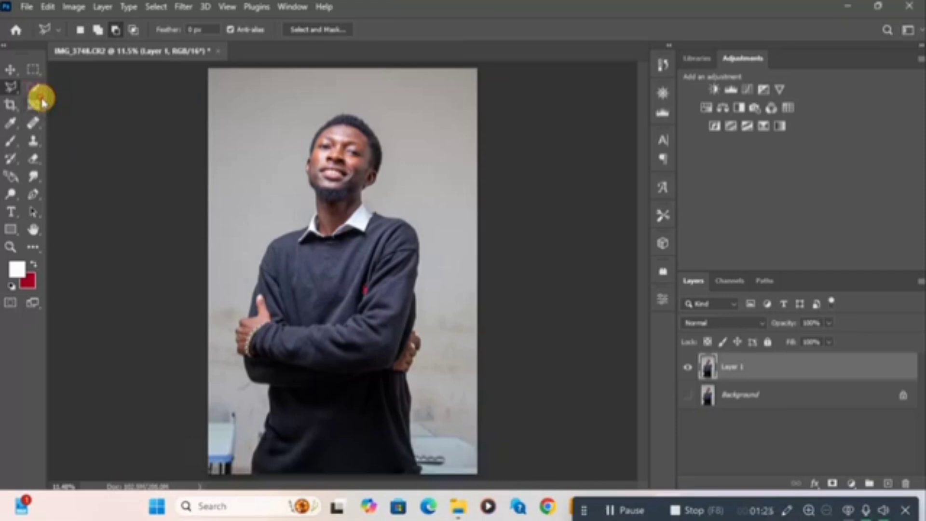
{"action": "left_click", "coordinate": [245, 476]}
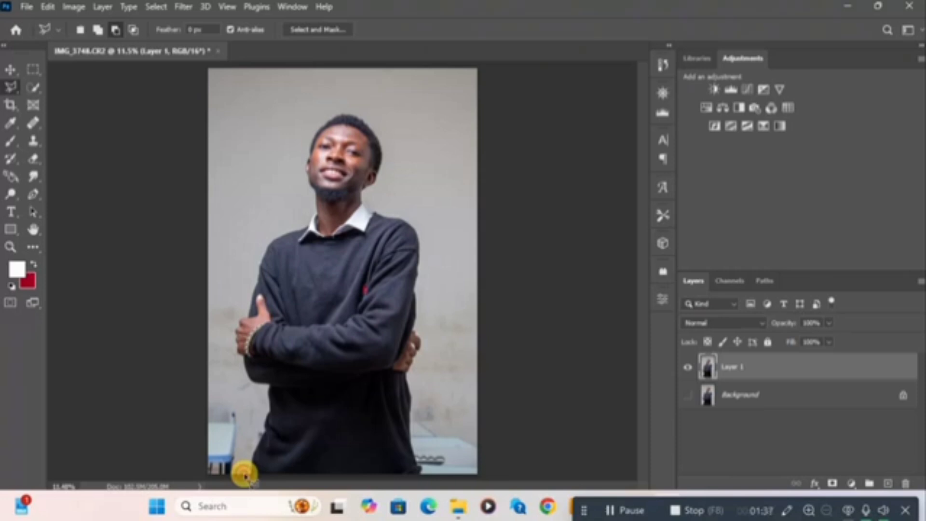
{"action": "left_click", "coordinate": [255, 395]}
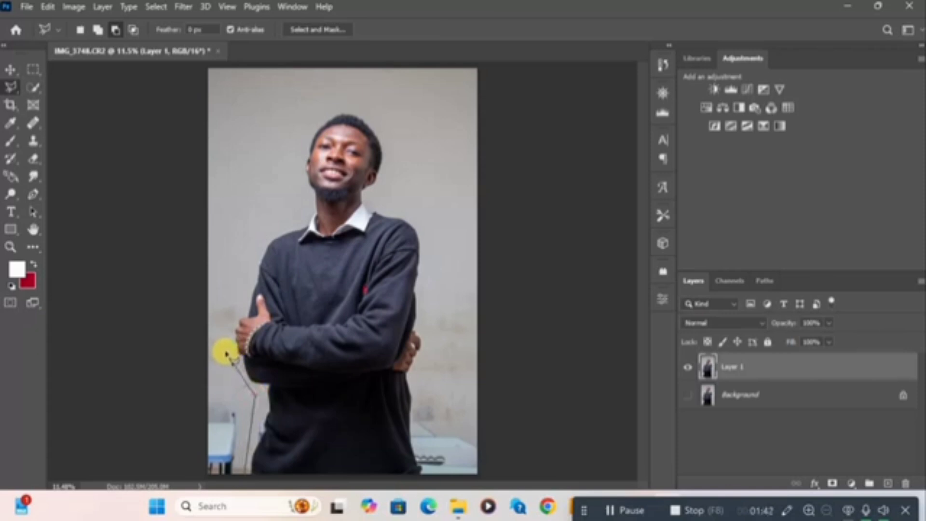
{"action": "left_click", "coordinate": [225, 349]}
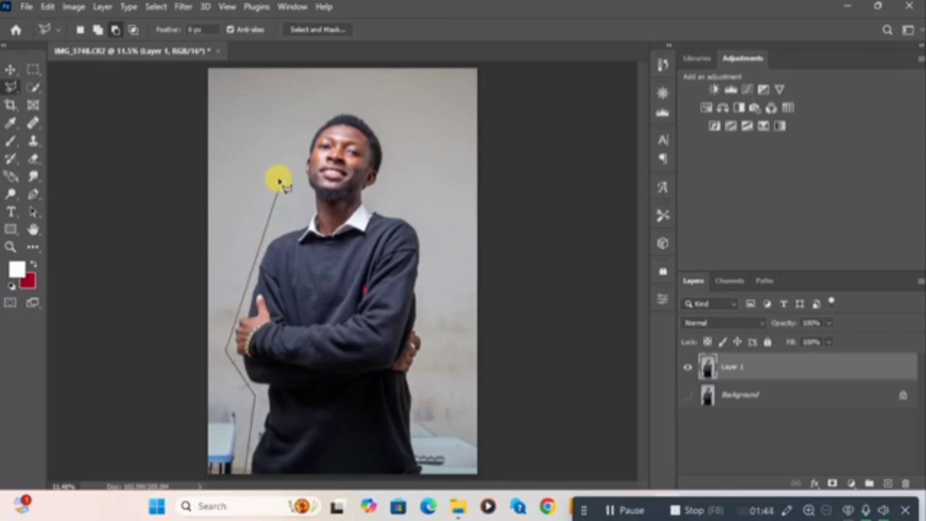
{"action": "left_click", "coordinate": [288, 141]}
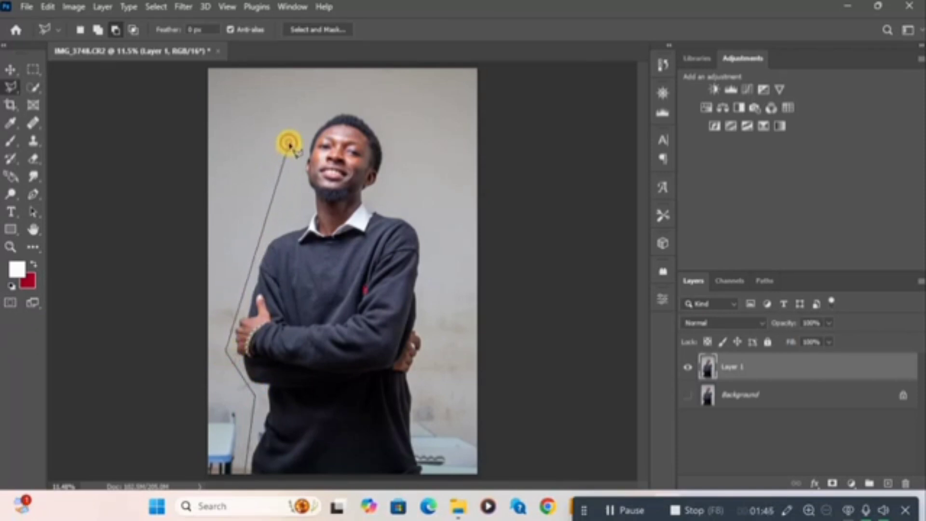
{"action": "left_click", "coordinate": [334, 103]}
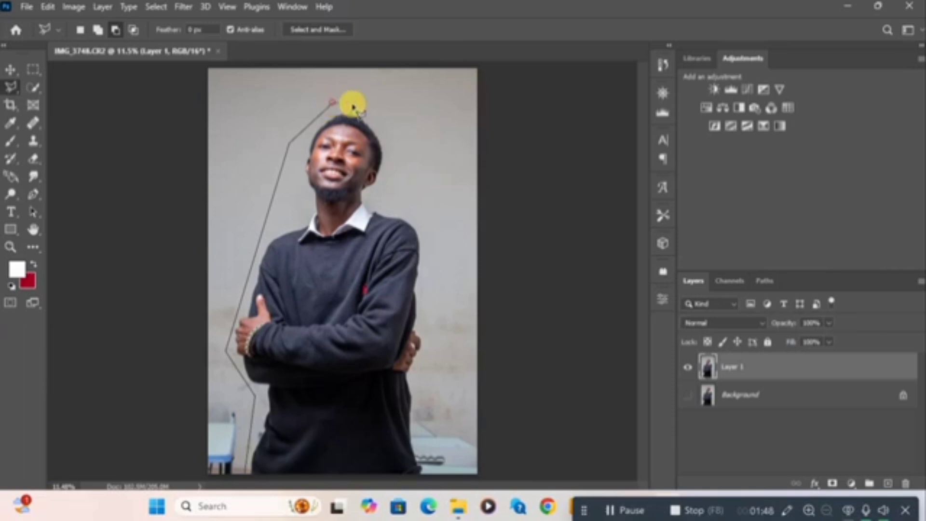
{"action": "left_click", "coordinate": [379, 113]}
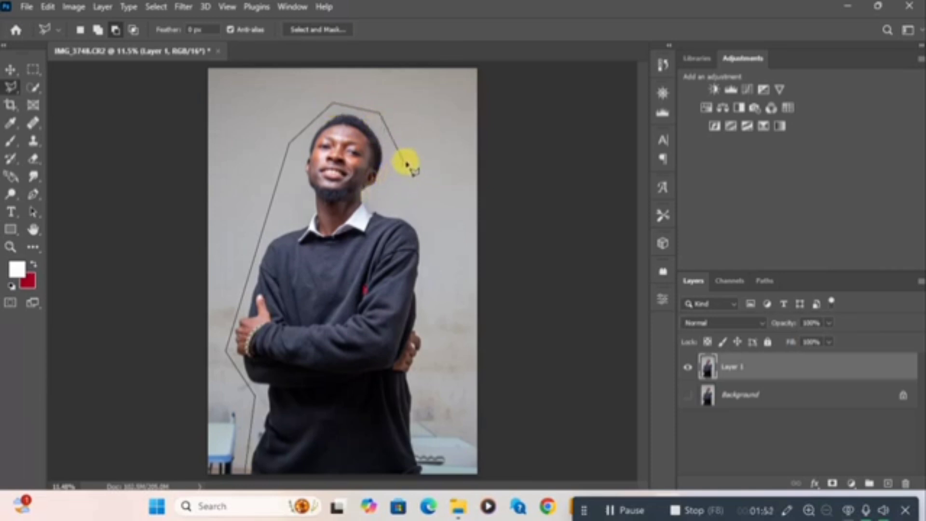
{"action": "left_click", "coordinate": [406, 161]}
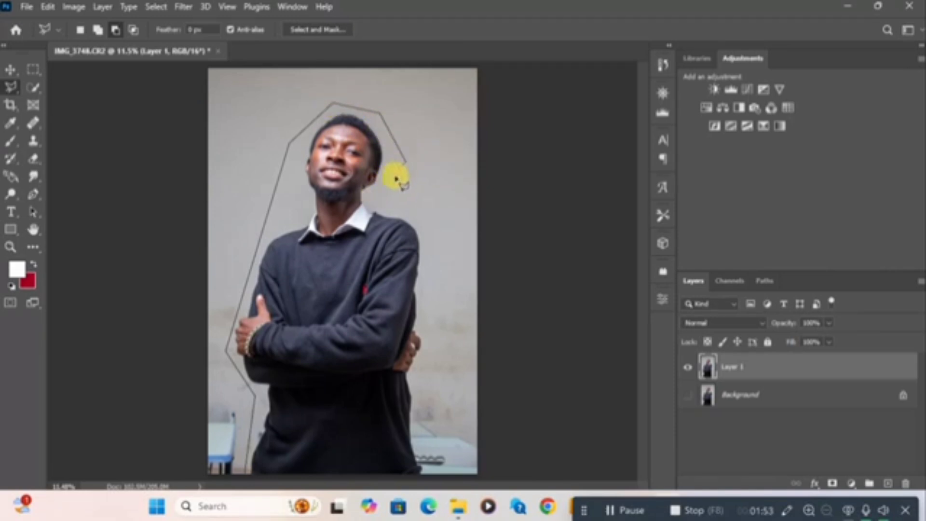
{"action": "left_click", "coordinate": [374, 195]}
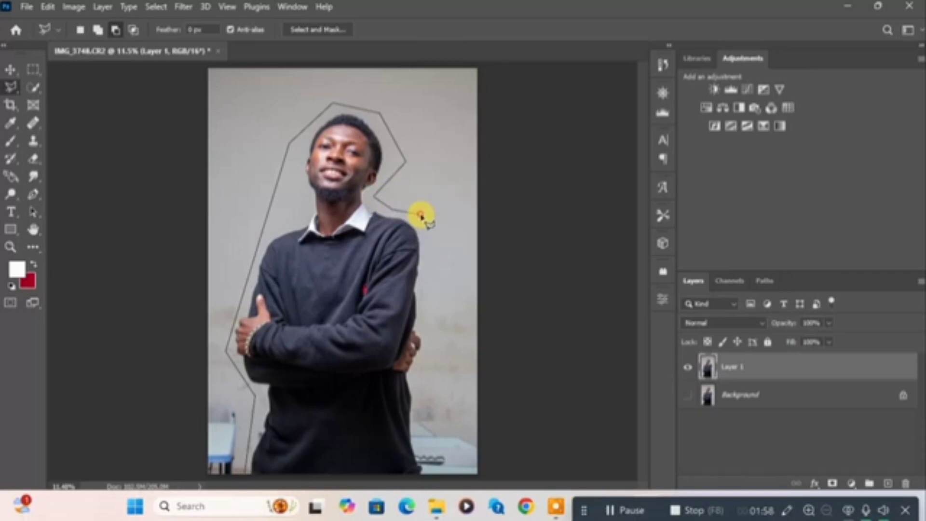
{"action": "left_click", "coordinate": [421, 214]}
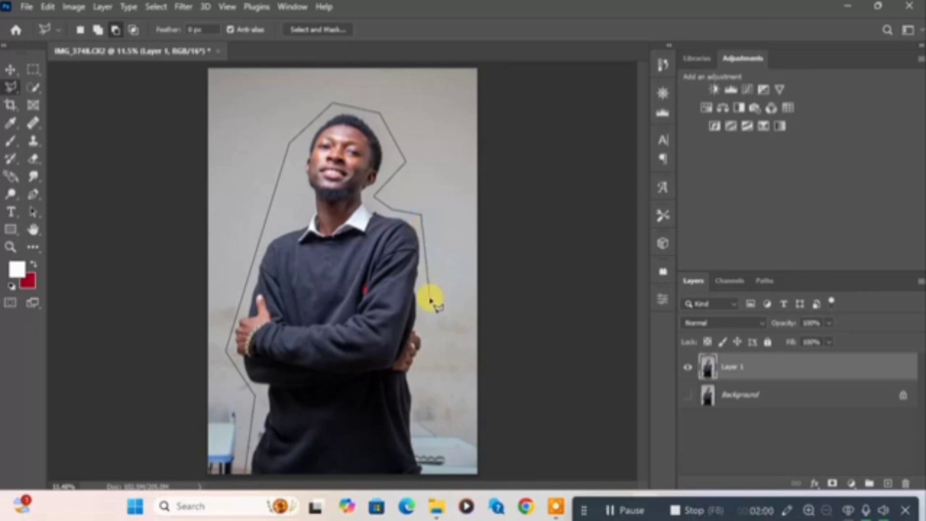
{"action": "left_click", "coordinate": [429, 297]}
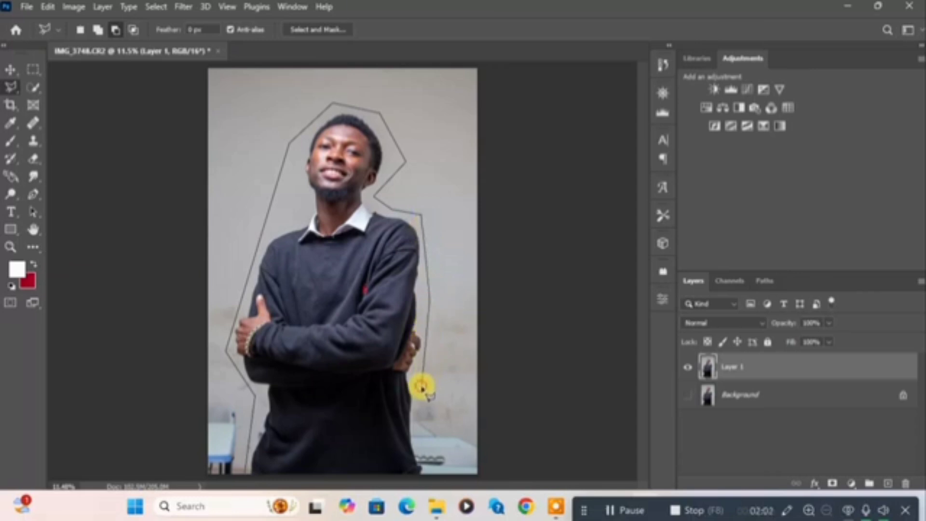
{"action": "left_click", "coordinate": [430, 470]}
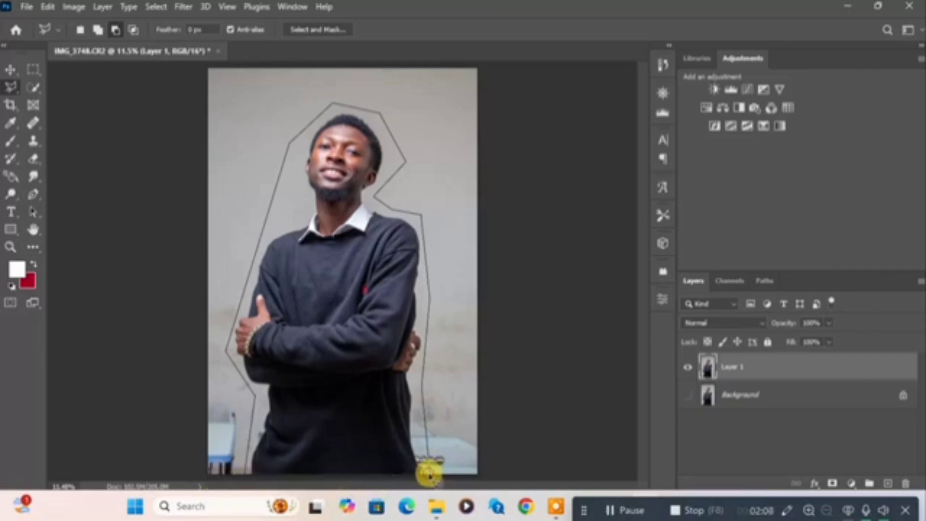
{"action": "left_click", "coordinate": [245, 477]}
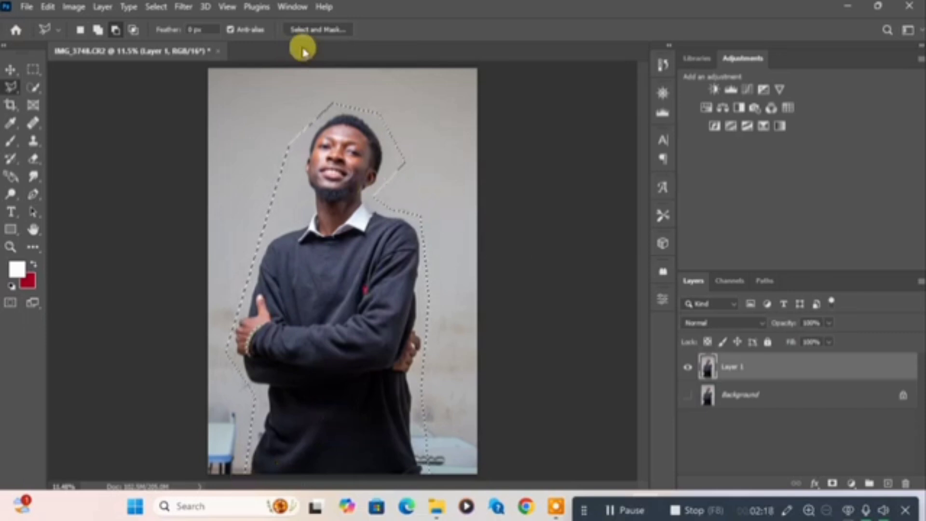
Enter Select and Mask and run Select Subject on the man, accepting that the current selection is discarded
{"action": "left_click", "coordinate": [306, 29]}
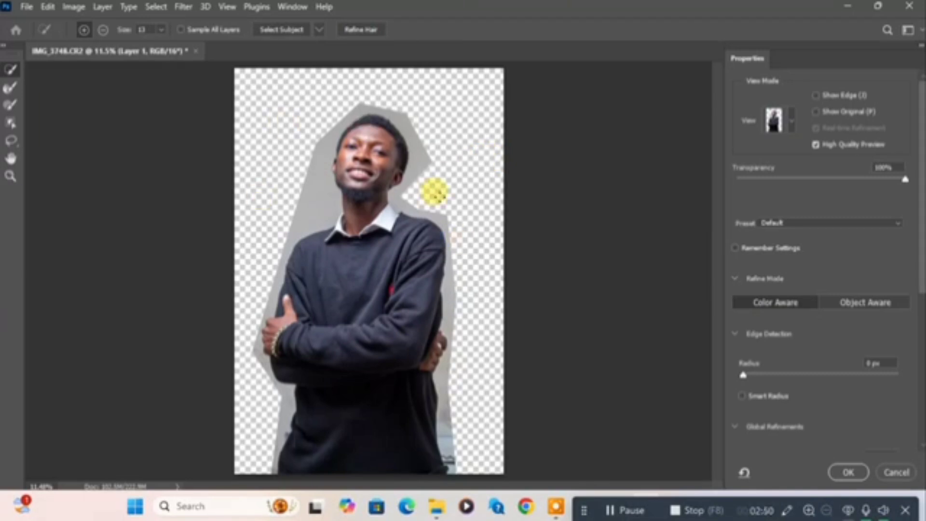
{"action": "left_click", "coordinate": [279, 32]}
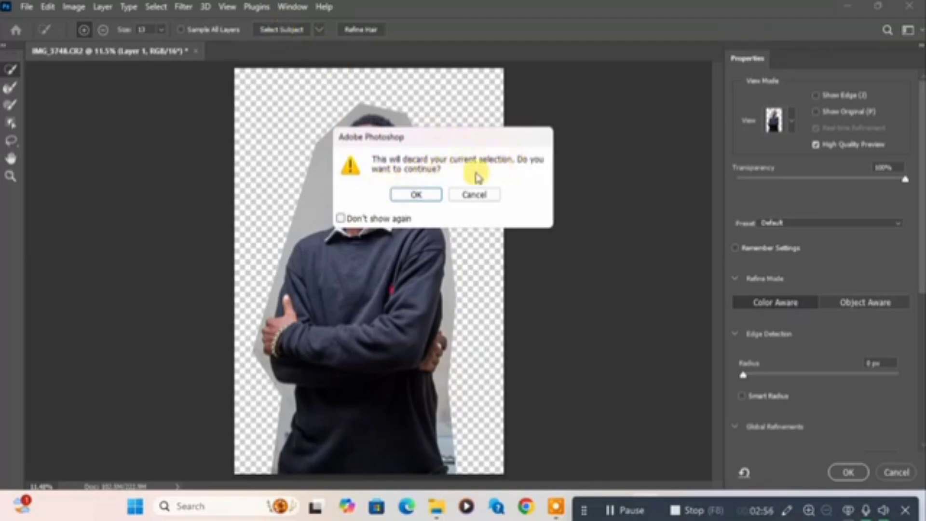
{"action": "left_click", "coordinate": [417, 194]}
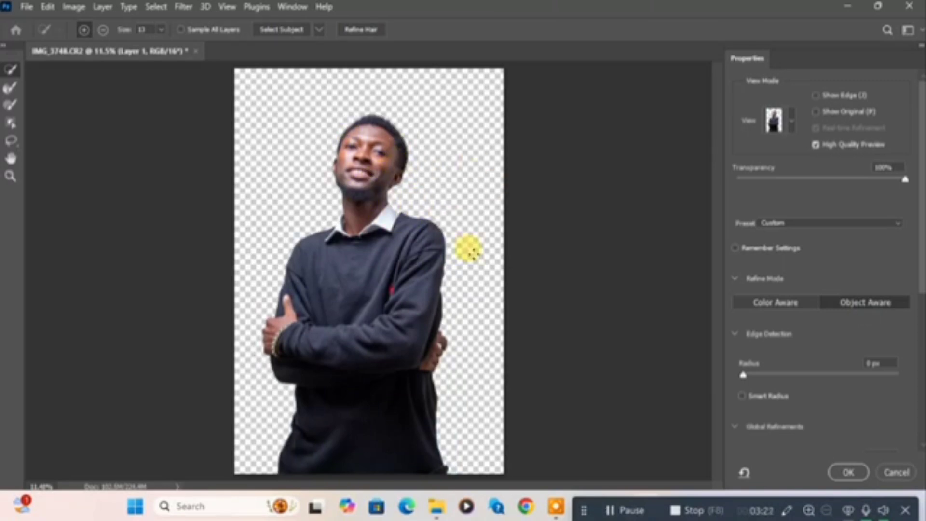
Enable Decontaminate Colors for the man's cutout and output it to a New Layer with Layer Mask
{"action": "key", "text": "ctrl+plus"}
{"action": "key", "text": "ctrl+plus"}
{"action": "key", "text": "ctrl+plus"}
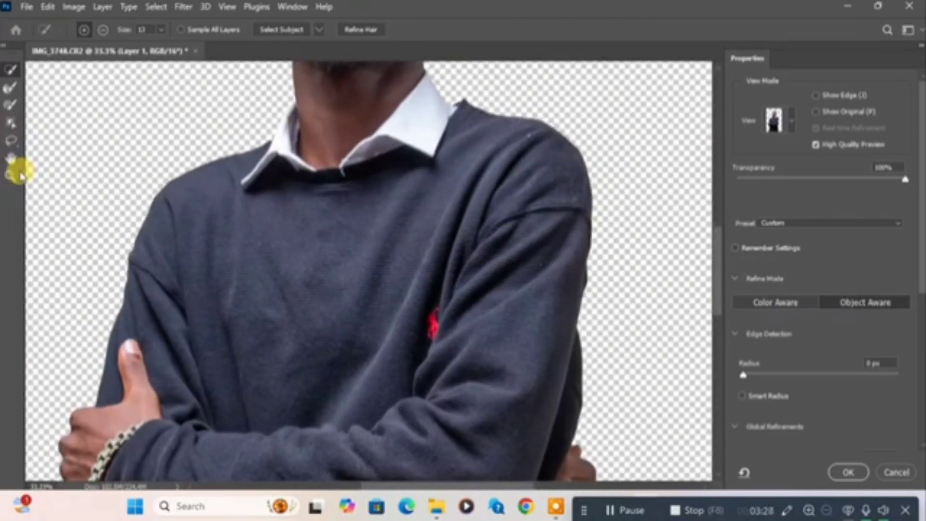
{"action": "left_click", "coordinate": [10, 157]}
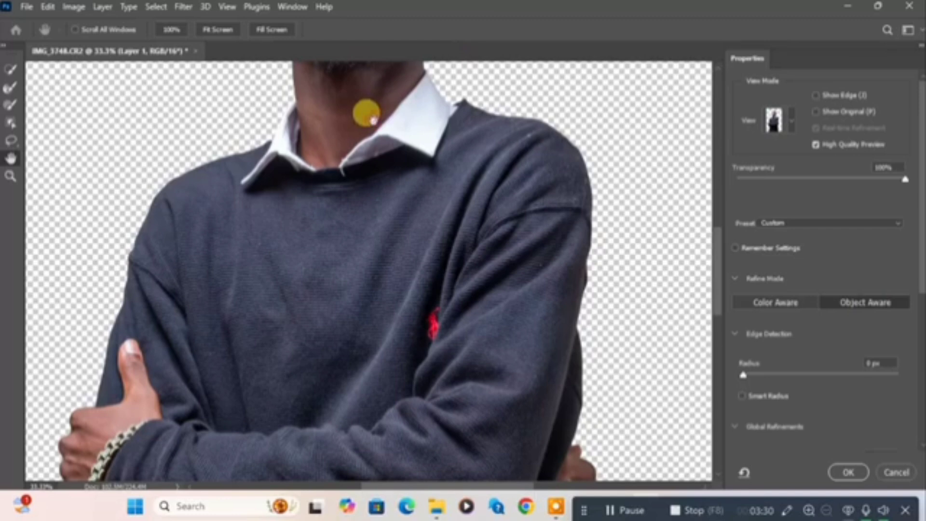
{"action": "left_click_drag", "start_coordinate": [366, 116], "coordinate": [419, 182]}
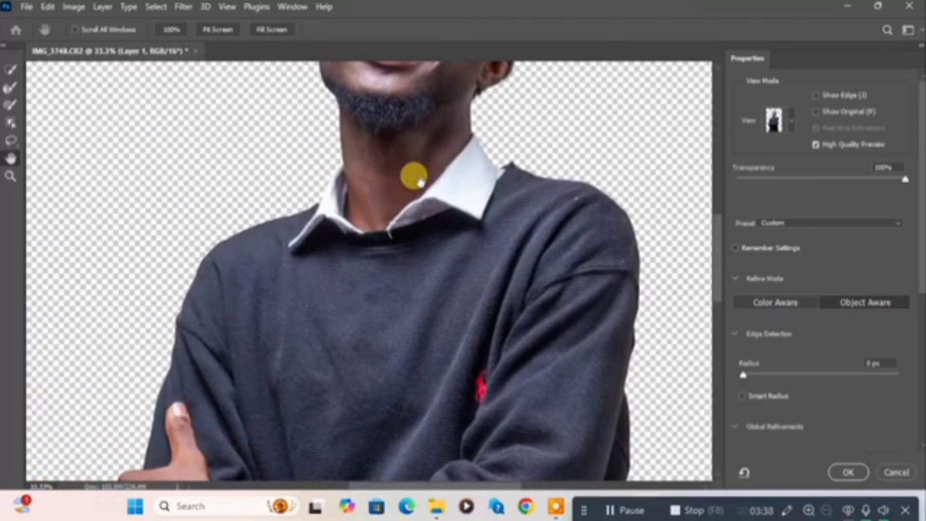
{"action": "key", "text": "ctrl+0"}
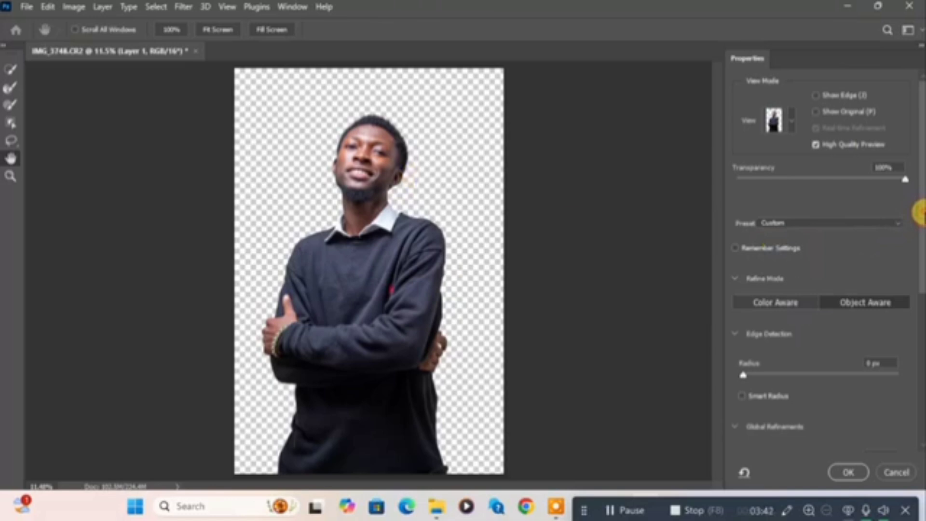
{"action": "left_click_drag", "start_coordinate": [920, 211], "coordinate": [907, 382]}
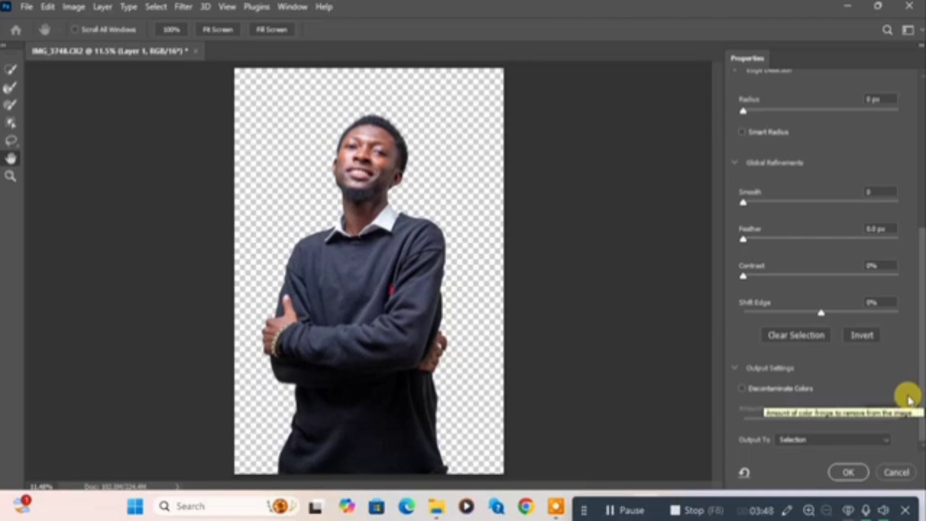
{"action": "left_click", "coordinate": [742, 388]}
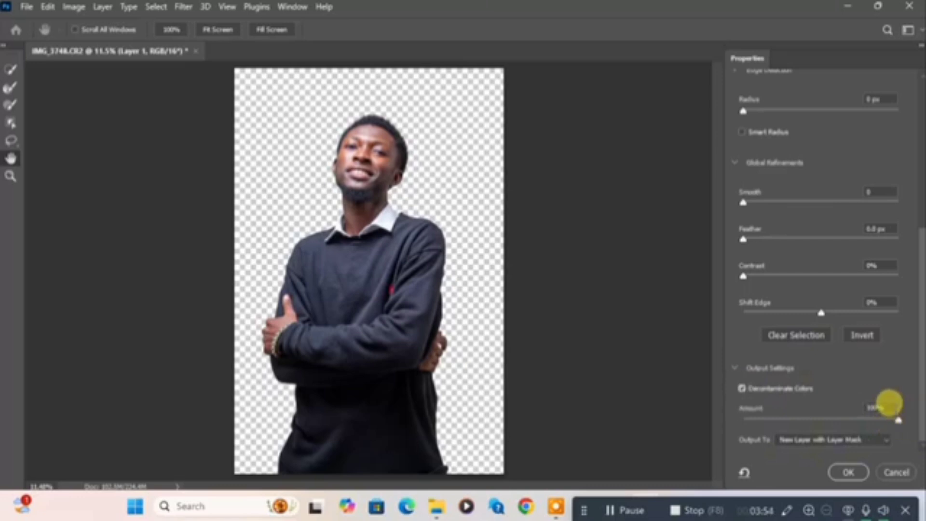
{"action": "left_click", "coordinate": [853, 472]}
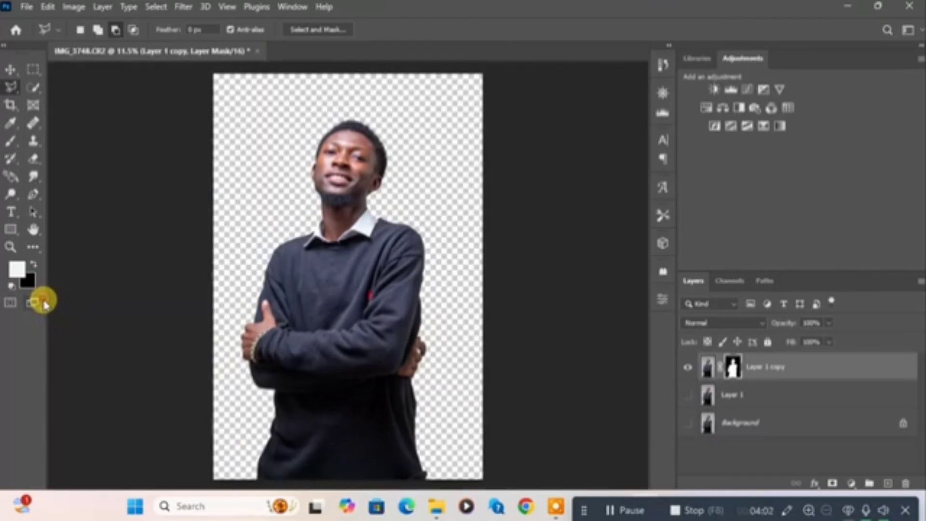
Switch to full screen mode with the menu bar and draw a rectangle shape covering the whole canvas, about 3561 by 5368 px
{"action": "left_click", "coordinate": [40, 301]}
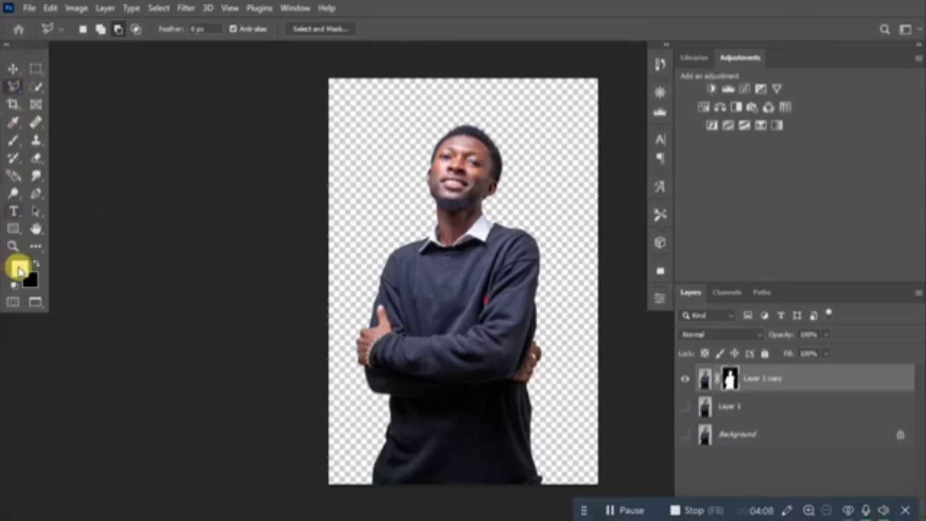
{"action": "left_click", "coordinate": [11, 227]}
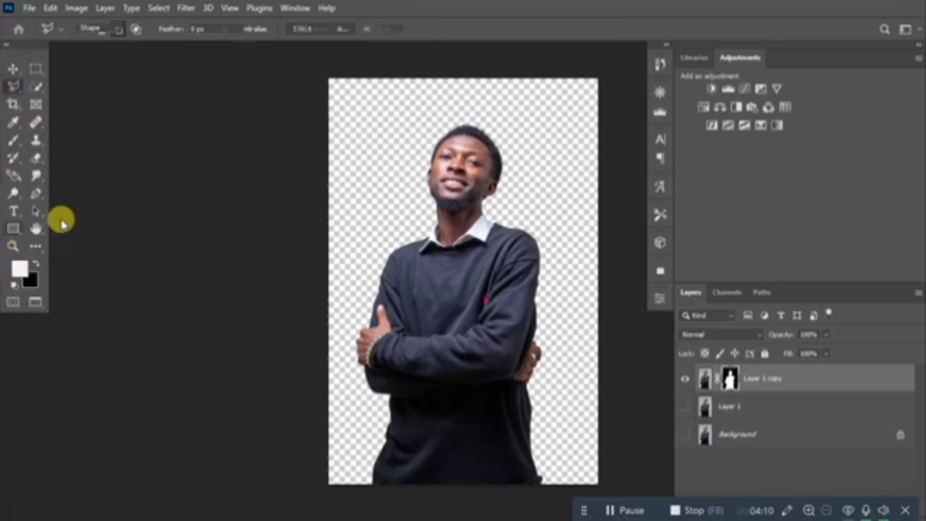
{"action": "left_click_drag", "start_coordinate": [328, 73], "coordinate": [597, 464]}
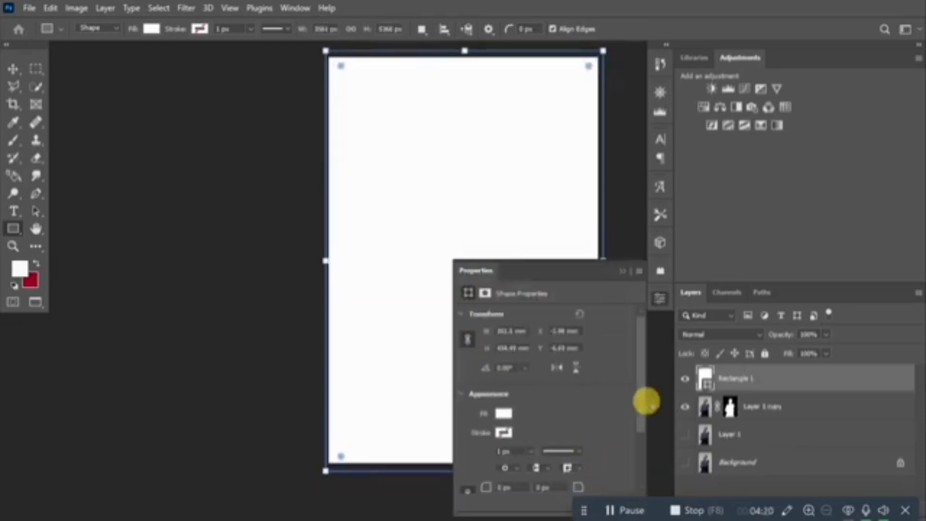
Fill the rectangle with the yellow-green from the recently used colors and move its layer directly below the man's masked cutout layer
{"action": "left_click", "coordinate": [510, 417]}
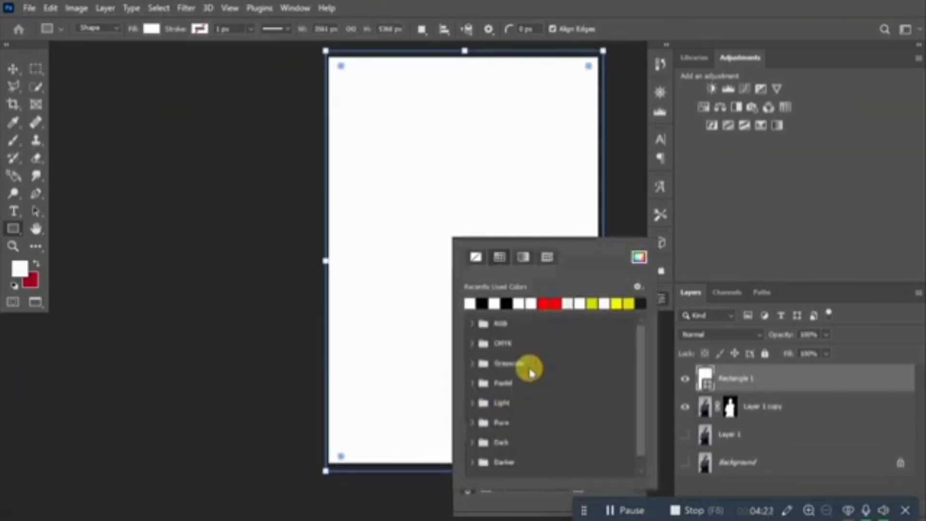
{"action": "left_click", "coordinate": [592, 302]}
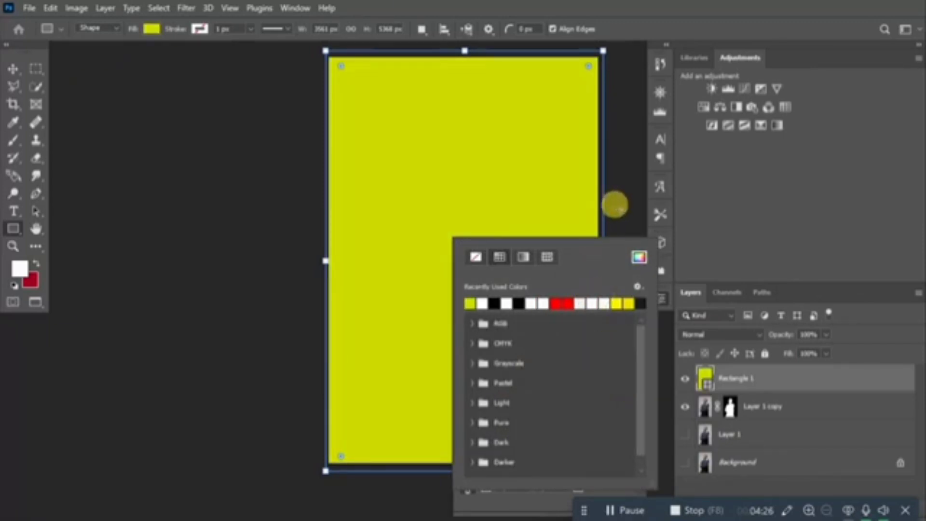
{"action": "left_click", "coordinate": [614, 205]}
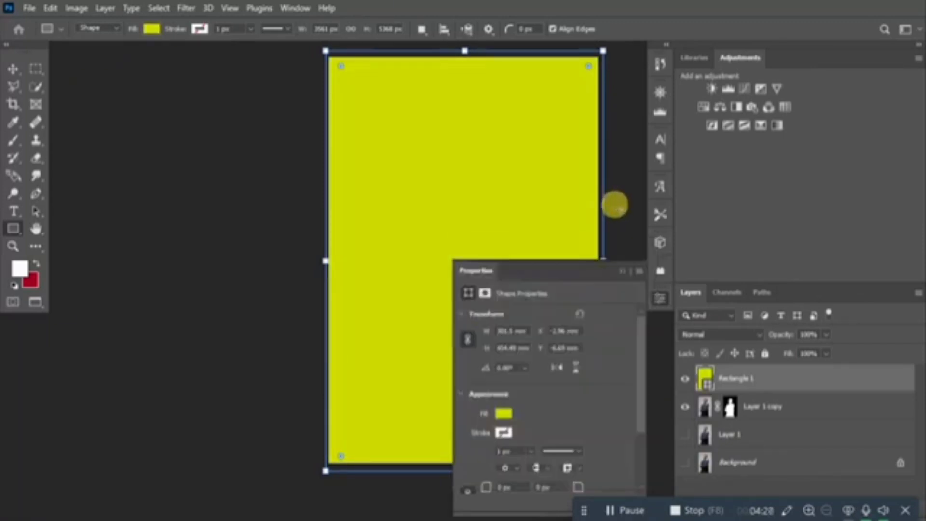
{"action": "left_click", "coordinate": [617, 263]}
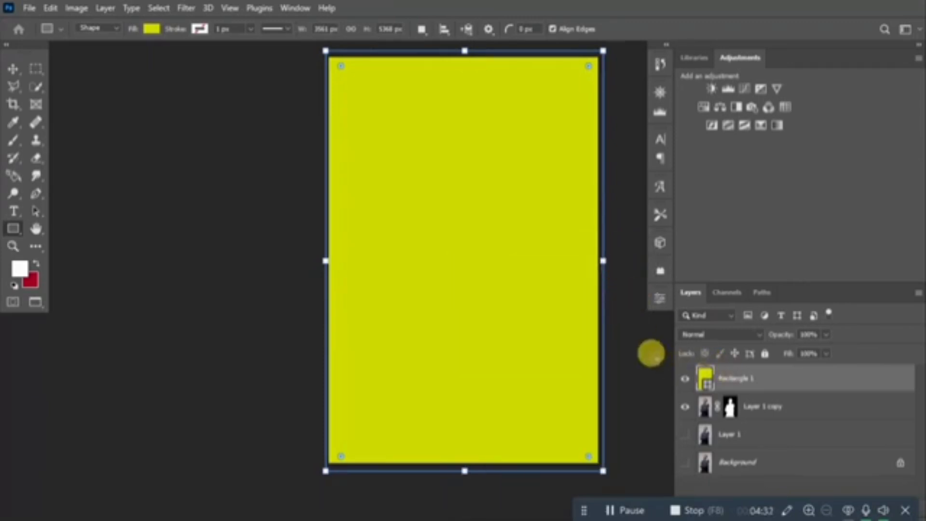
{"action": "key", "text": "Return"}
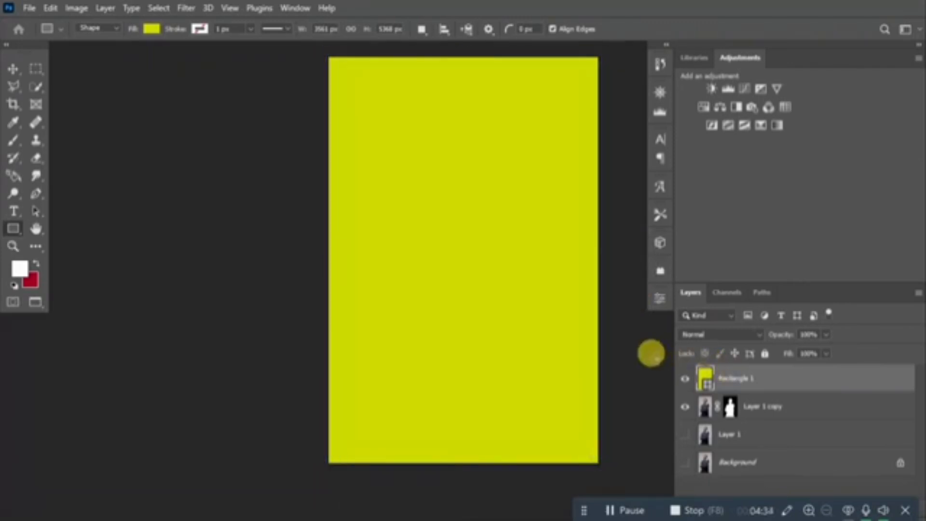
{"action": "left_click_drag", "start_coordinate": [779, 384], "coordinate": [775, 415]}
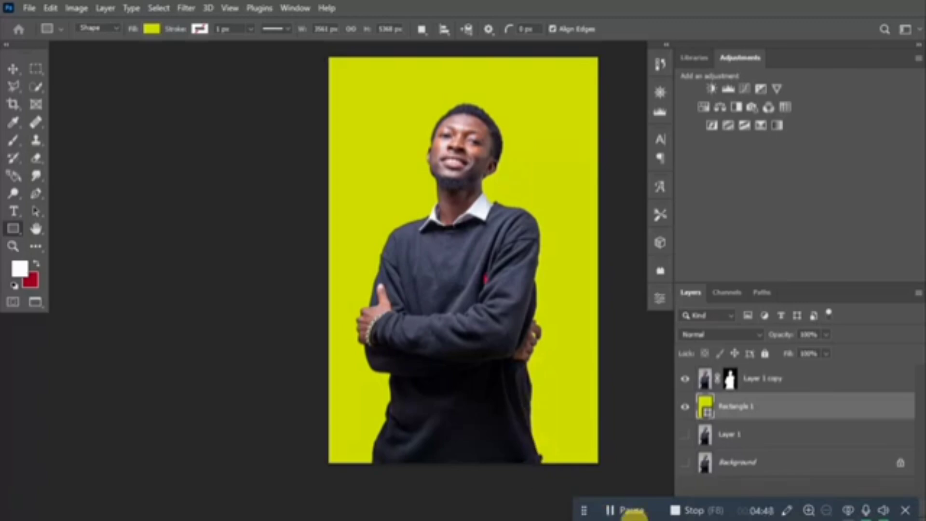
{"action": "left_click", "coordinate": [693, 503]}
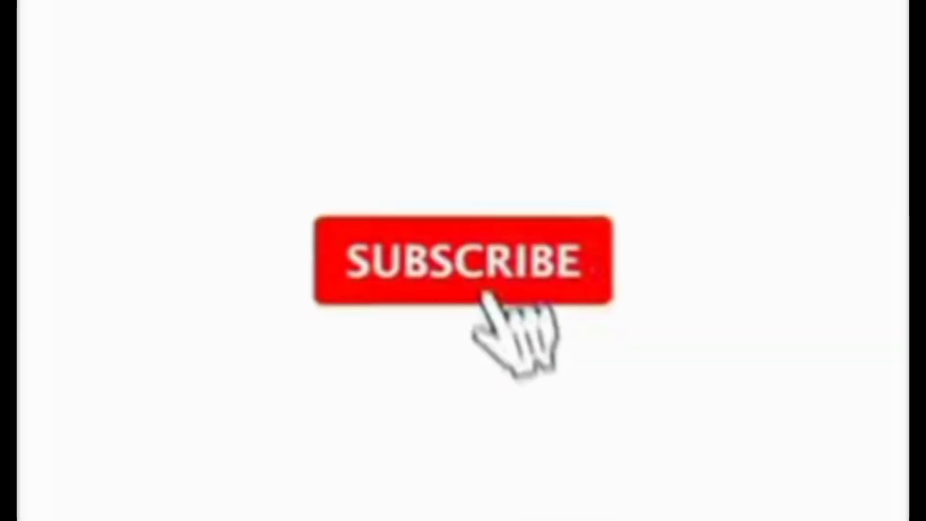